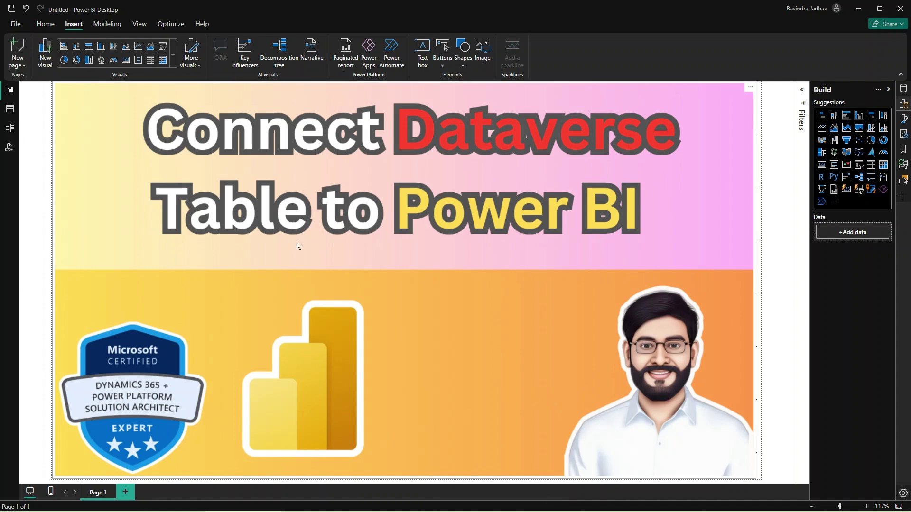
- Switch to the Edge window showing the Power Apps Account table
key(alt+Tab)
key(alt+Tab)
key(alt+Tab)
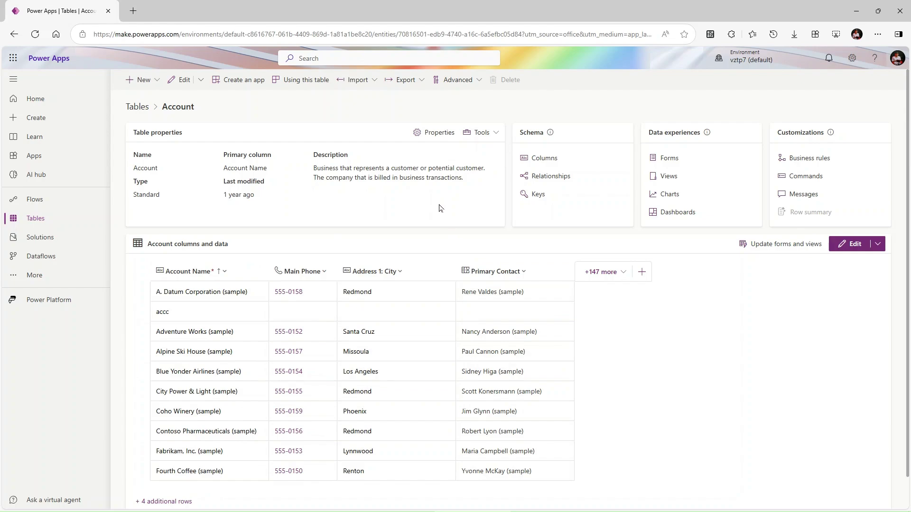
- Return to the blank Untitled report in Power BI Desktop
key(alt+Tab)
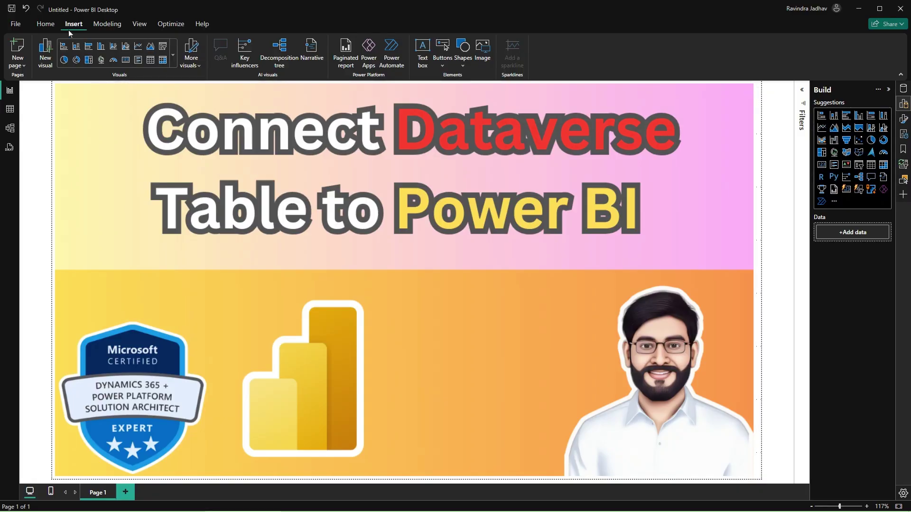
- Start a Common Data Service (Legacy) connection from the Power Platform connectors, then switch to Edge
click(51, 28)
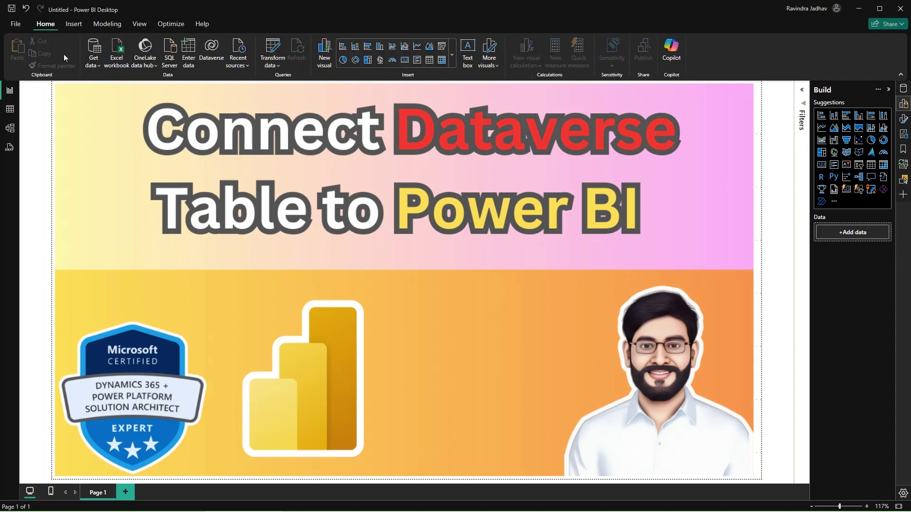
click(96, 67)
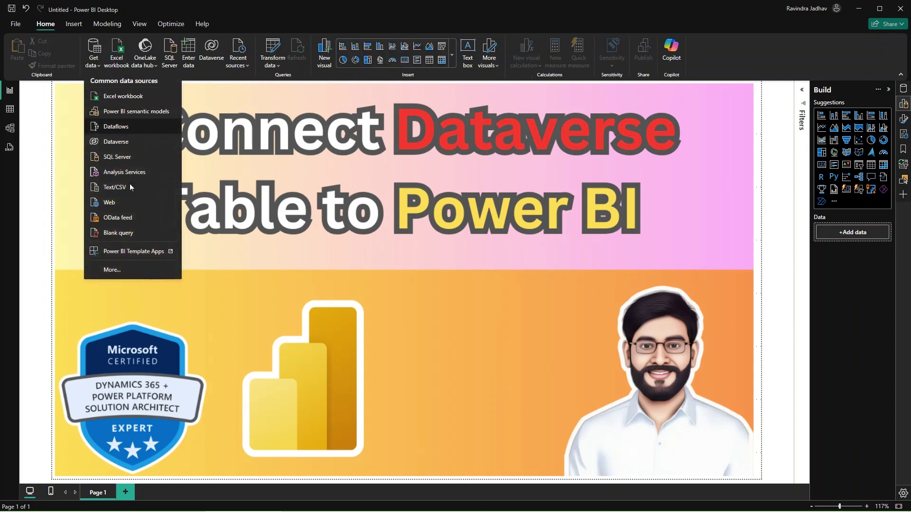
click(110, 269)
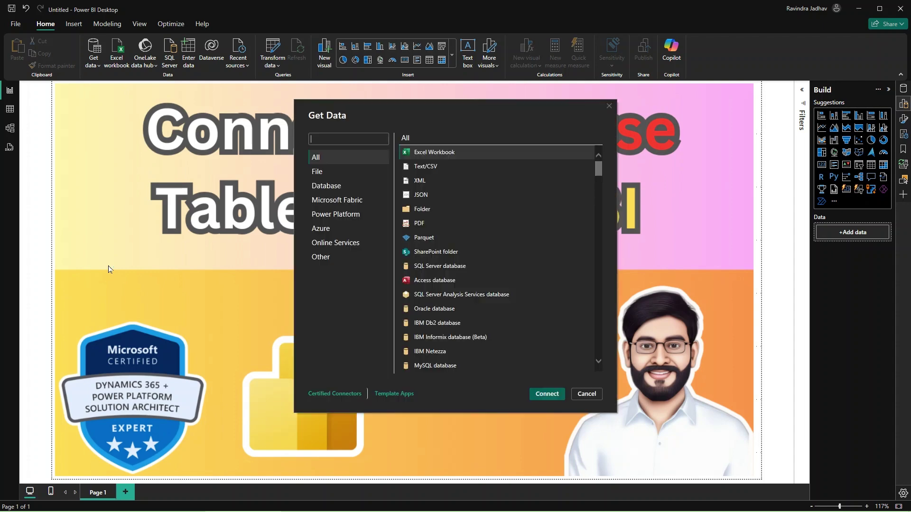
click(345, 216)
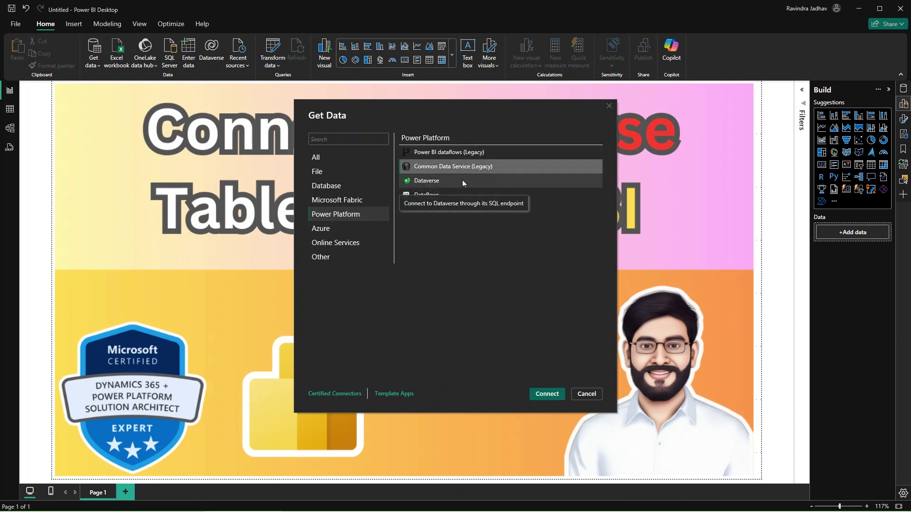
click(541, 395)
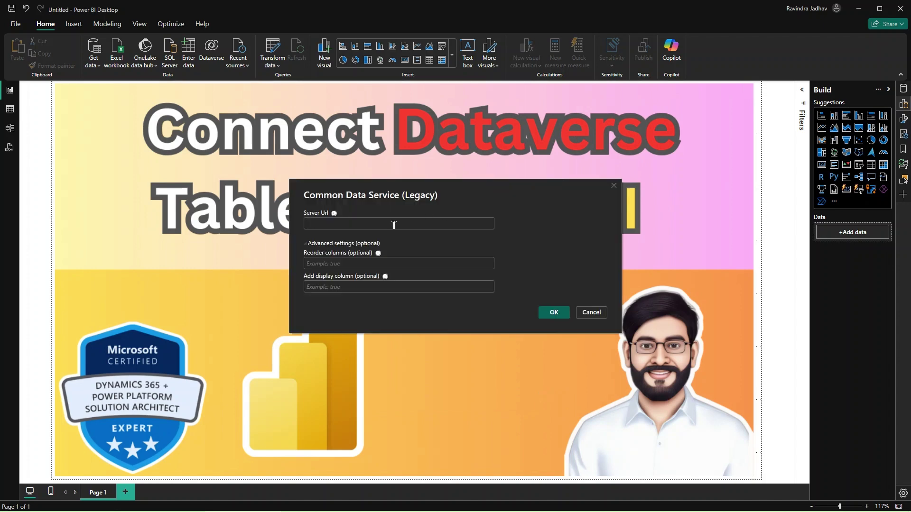
key(alt+Tab)
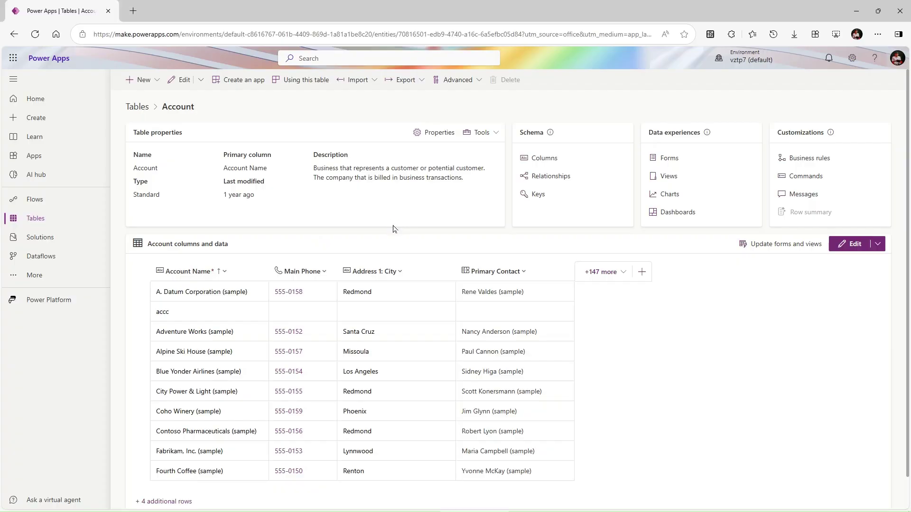
- Open the Account table's data API link to show the accounts Web API URL
click(484, 132)
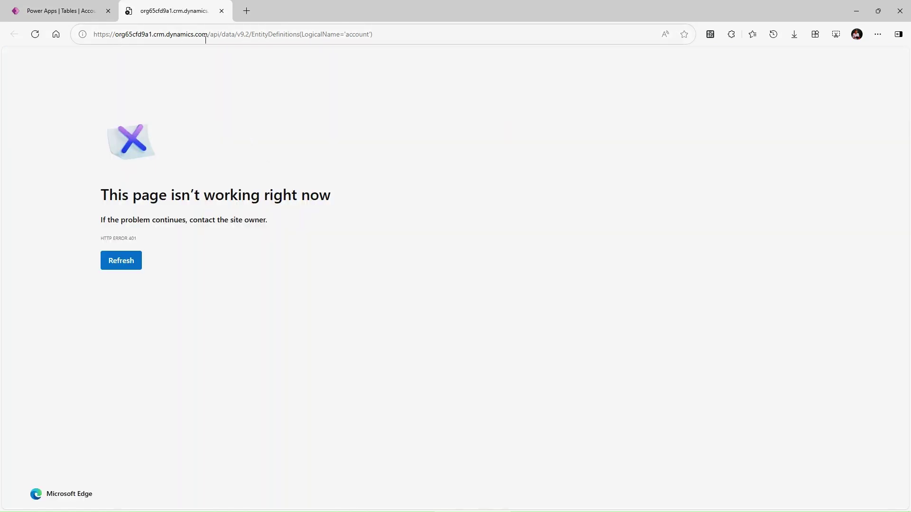
click(102, 13)
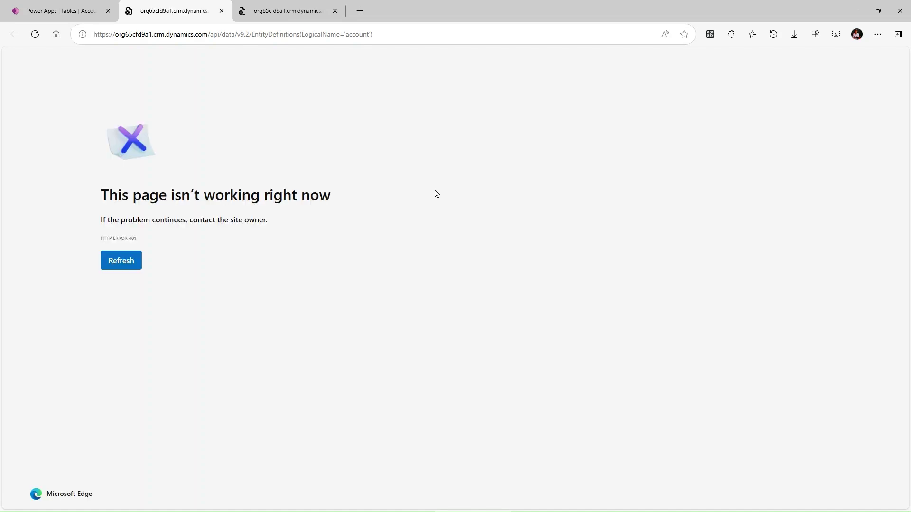
click(76, 14)
click(482, 133)
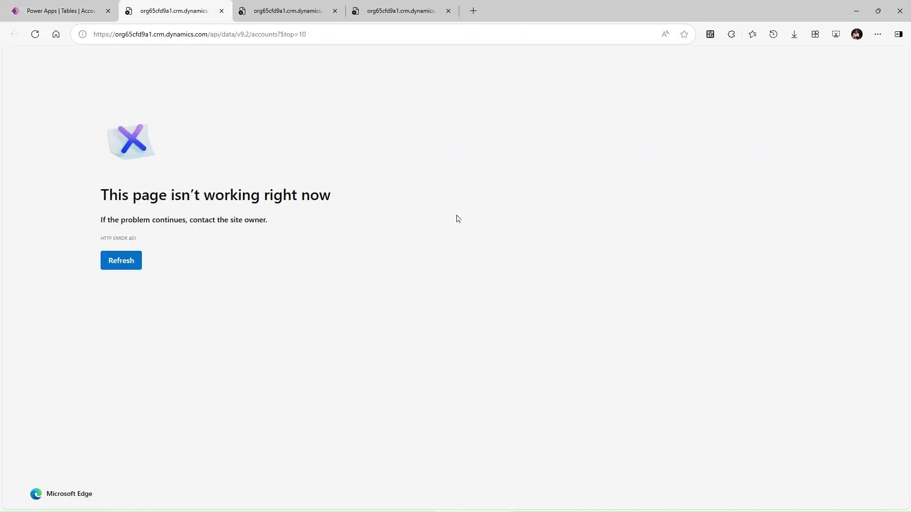
click(122, 267)
- Select the address bar URL up to 'accounts' and return to Power BI Desktop
drag(275, 34, 259, 34)
click(276, 34)
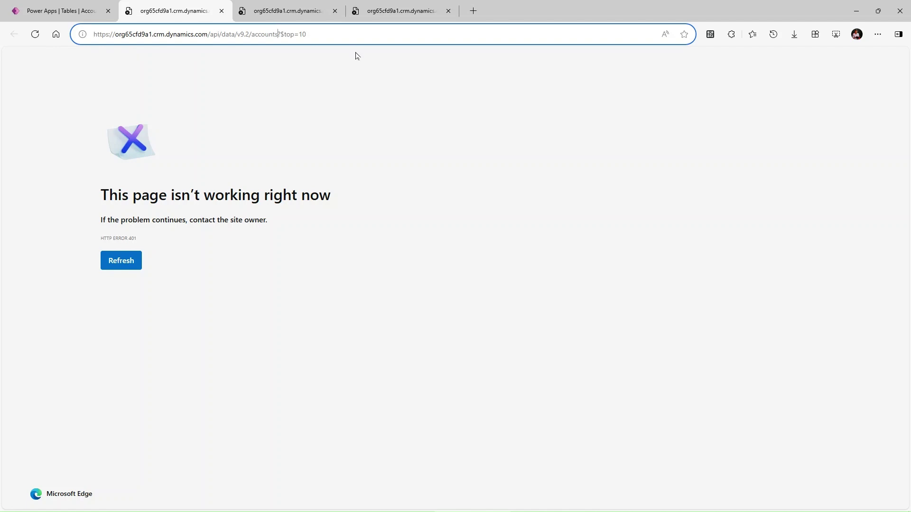
key(shift+Home)
key(ctrl+c)
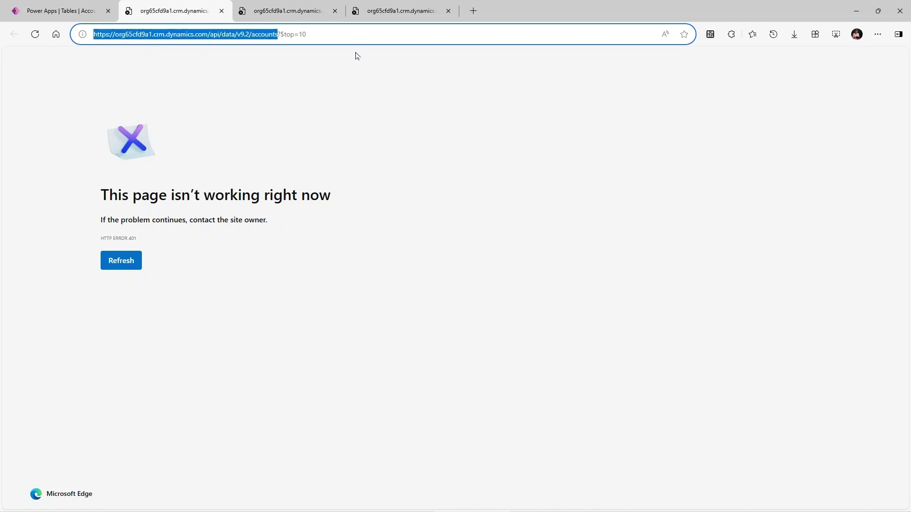
key(alt+Tab)
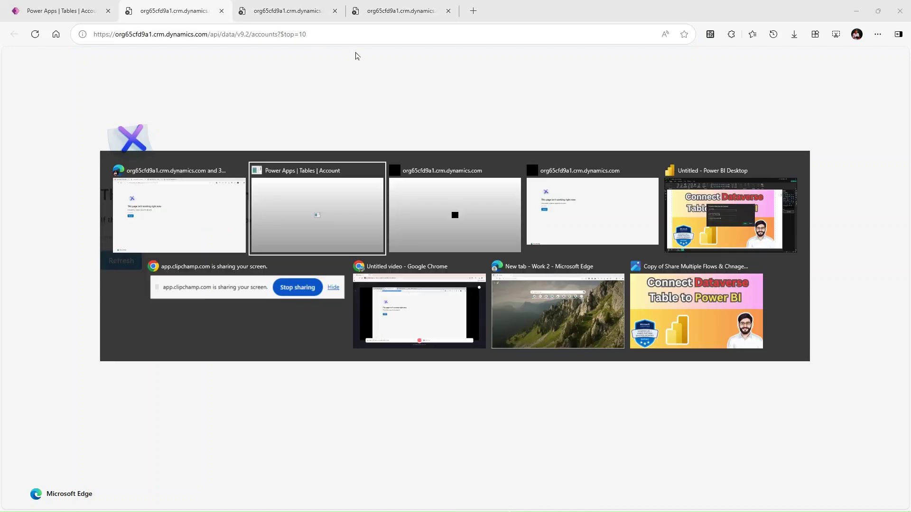
key(alt+Tab)
key(alt+Tab)
key(alt+Tab)
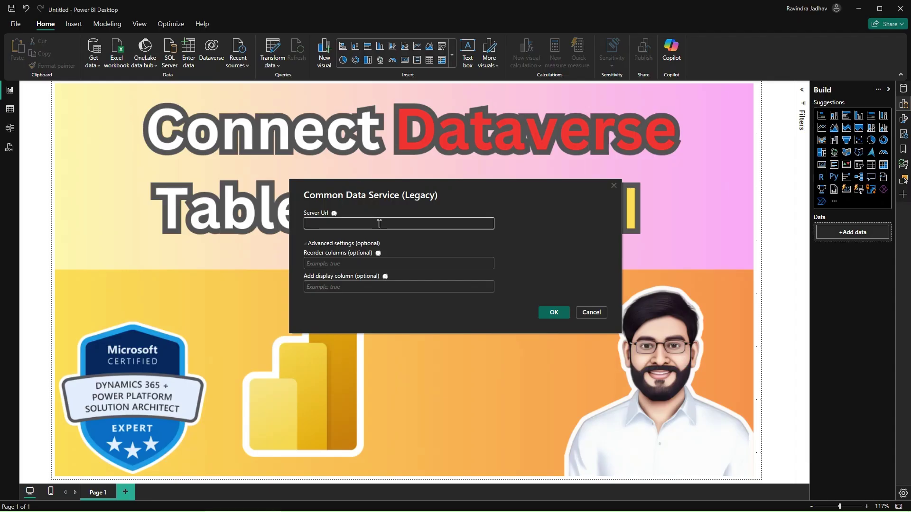
- Paste the accounts API URL as Server Url and connect with the signed-in organizational account
key(ctrl+v)
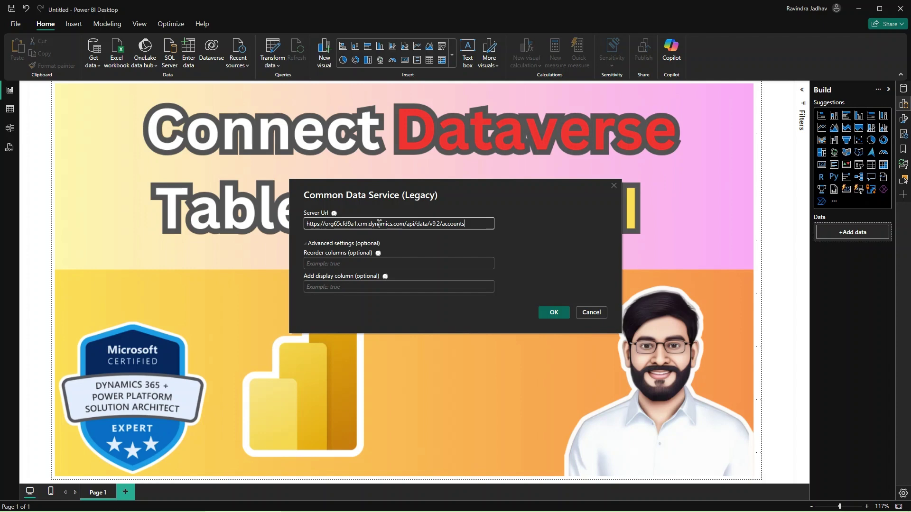
click(554, 312)
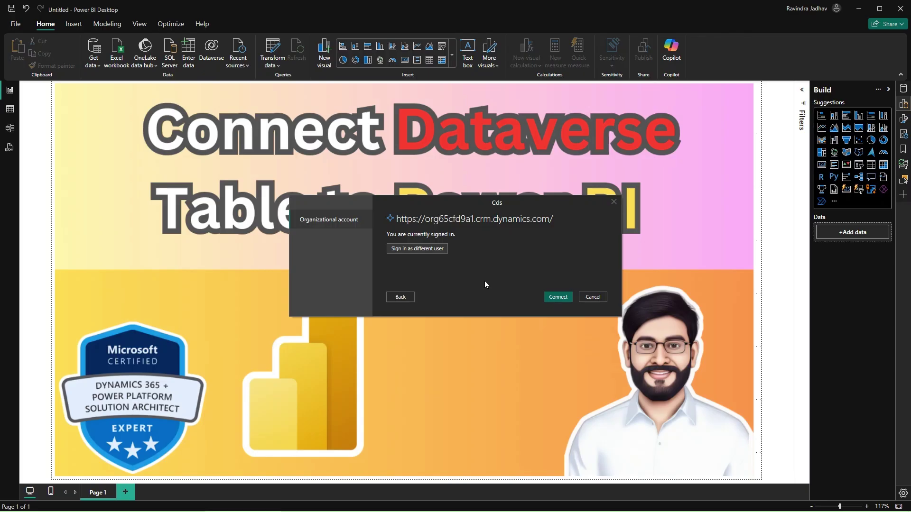
click(557, 297)
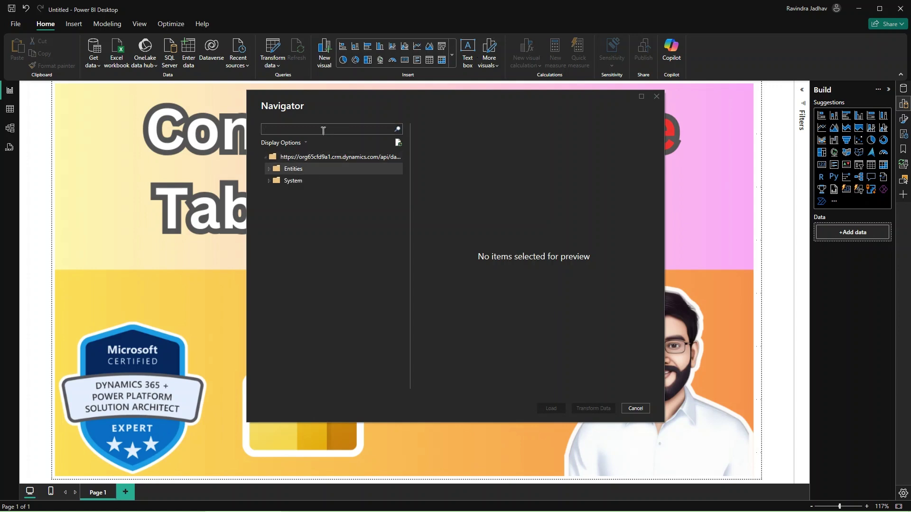
- Expand Entities in the Navigator and tick the Account entity
key(super)
click(265, 168)
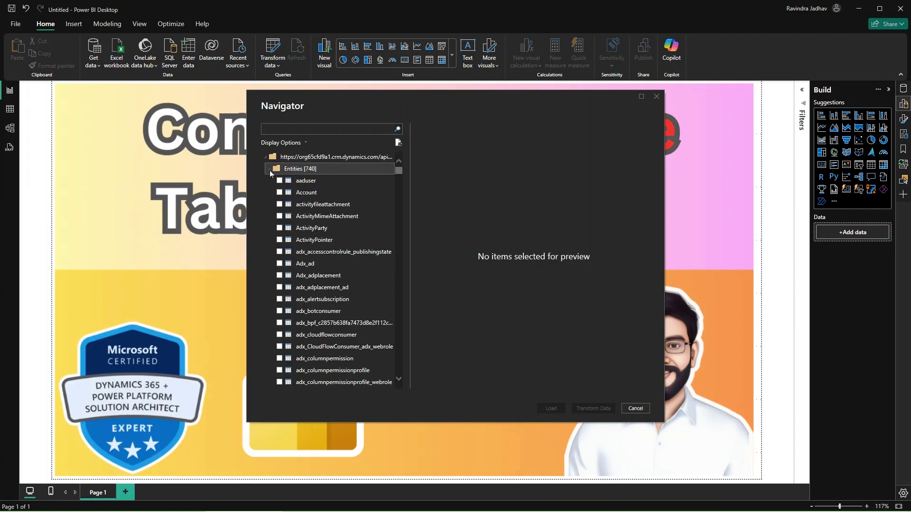
scroll(348, 301, down, 10)
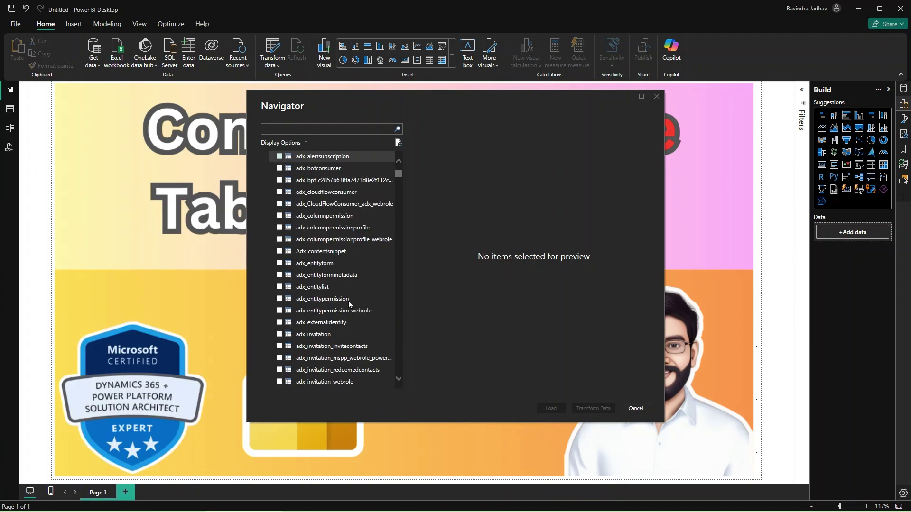
scroll(348, 300, up, 10)
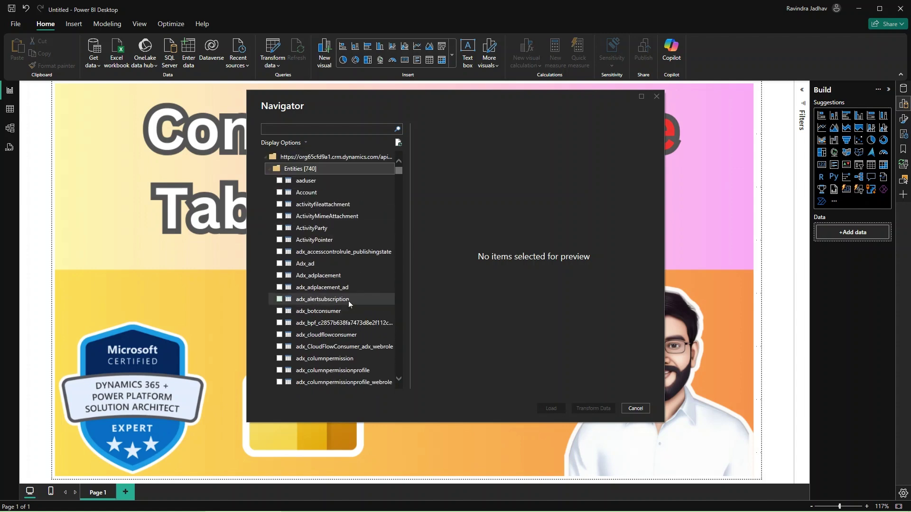
click(279, 193)
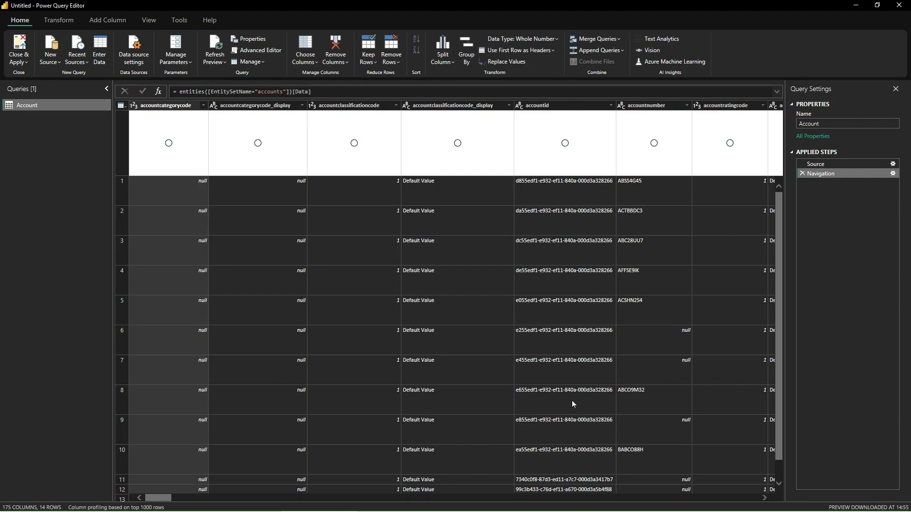
- Close & Apply the Account query to load it into the report's data model
scroll(450, 323, down, 2)
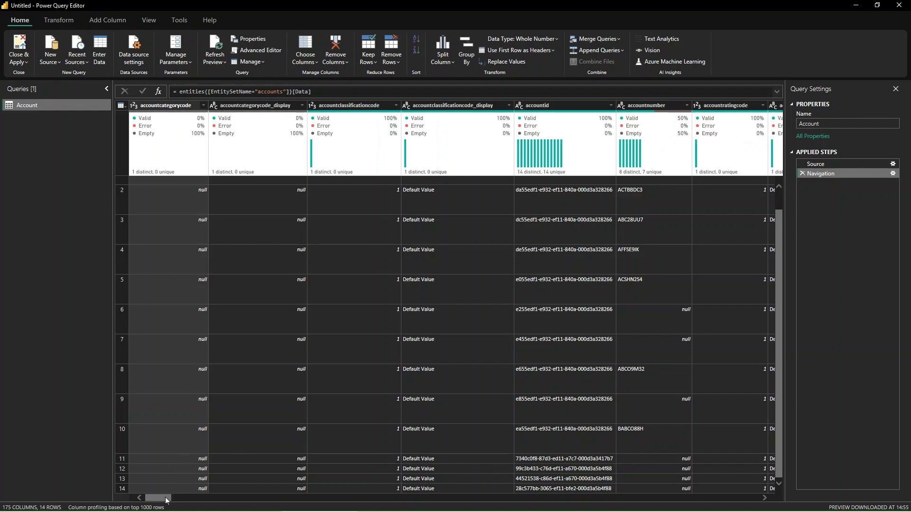
drag(167, 498, 234, 504)
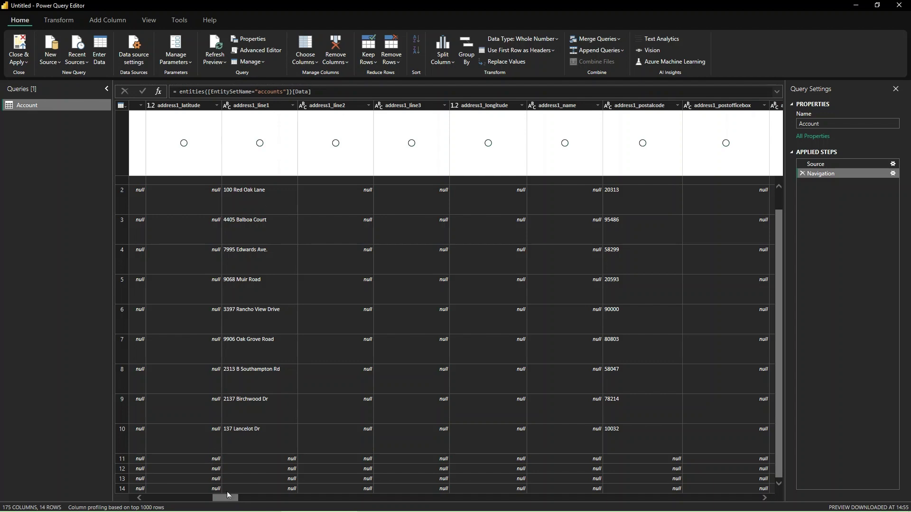
click(26, 64)
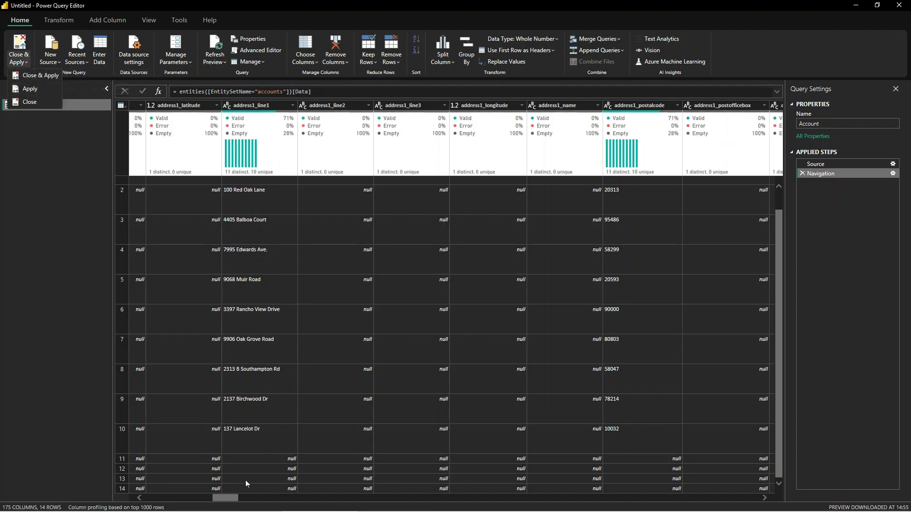
drag(212, 498, 149, 497)
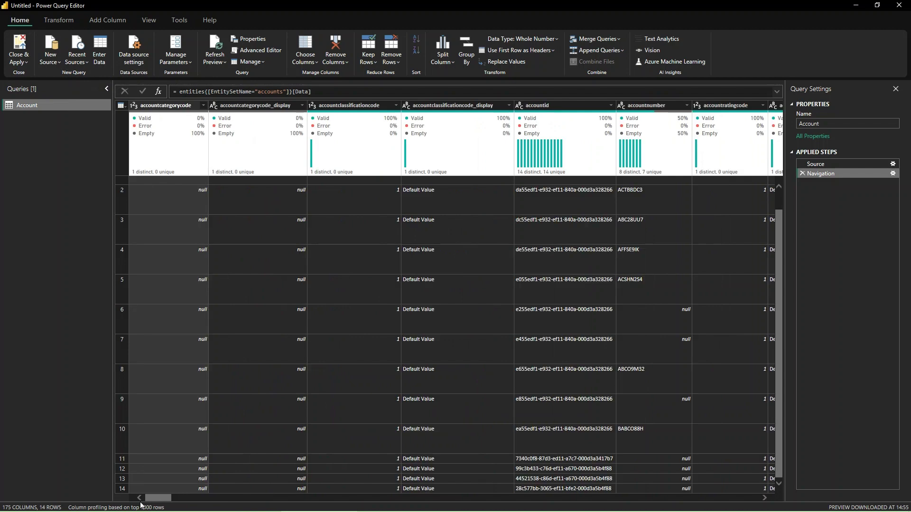
click(189, 105)
click(20, 57)
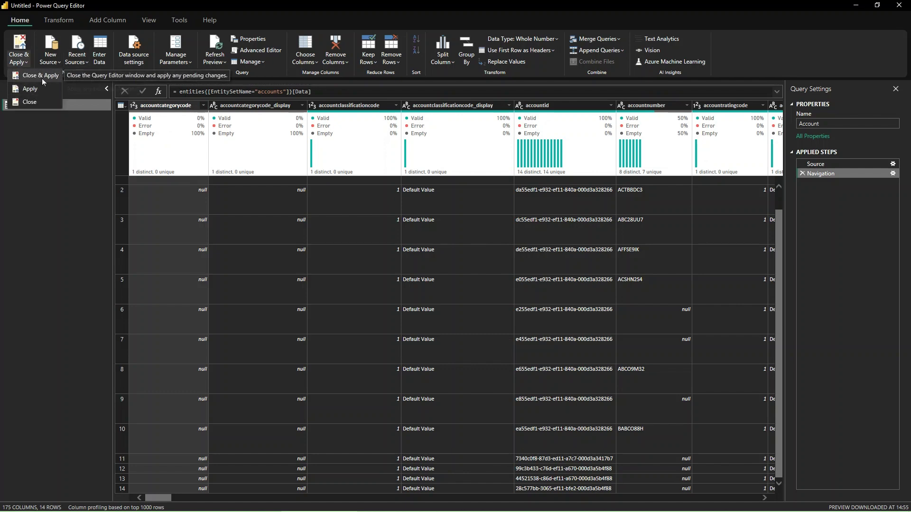
click(42, 78)
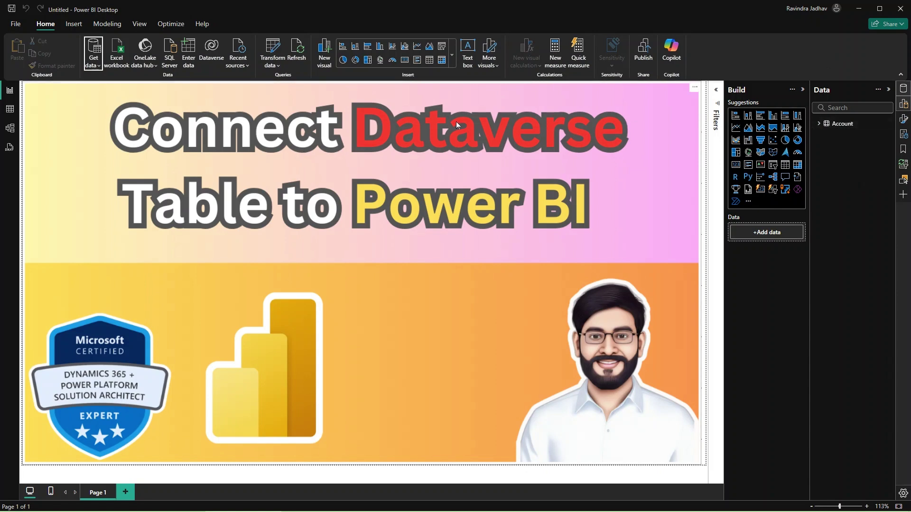
- Connect through the Power Platform Dataverse connector using the signed-in account
click(95, 62)
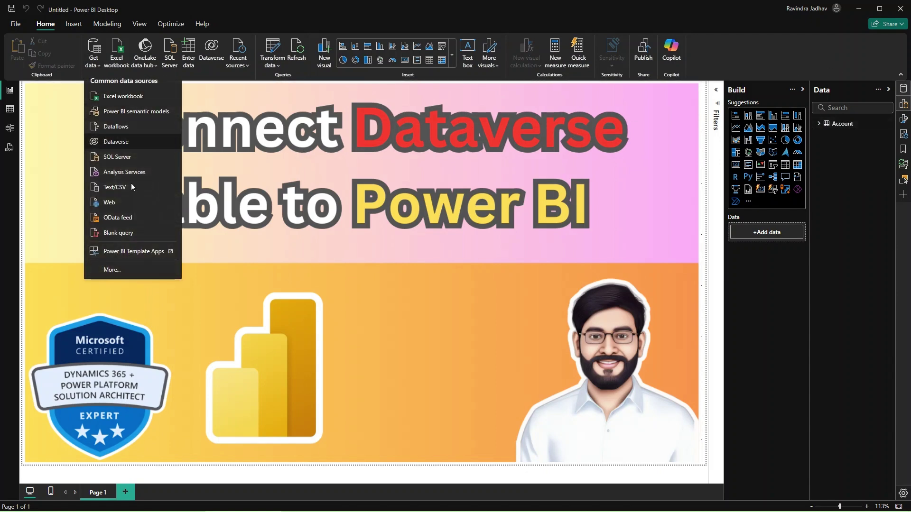
click(114, 270)
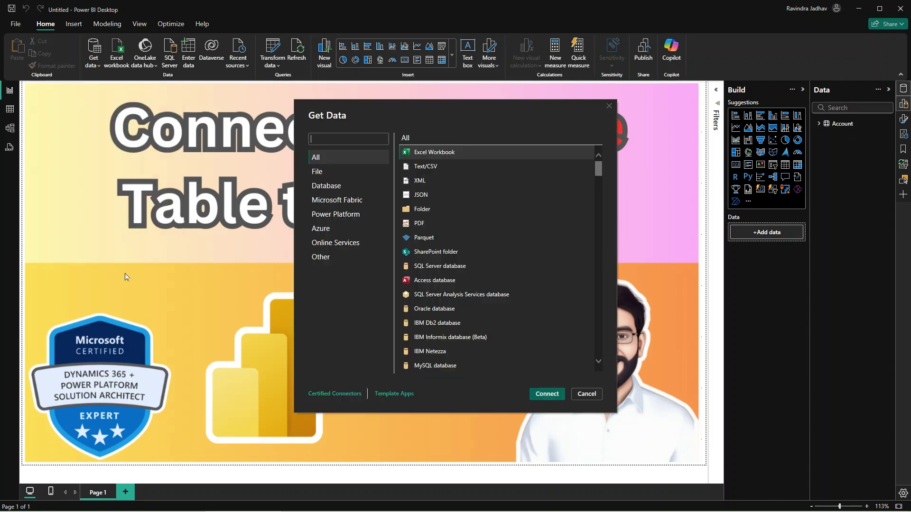
click(358, 217)
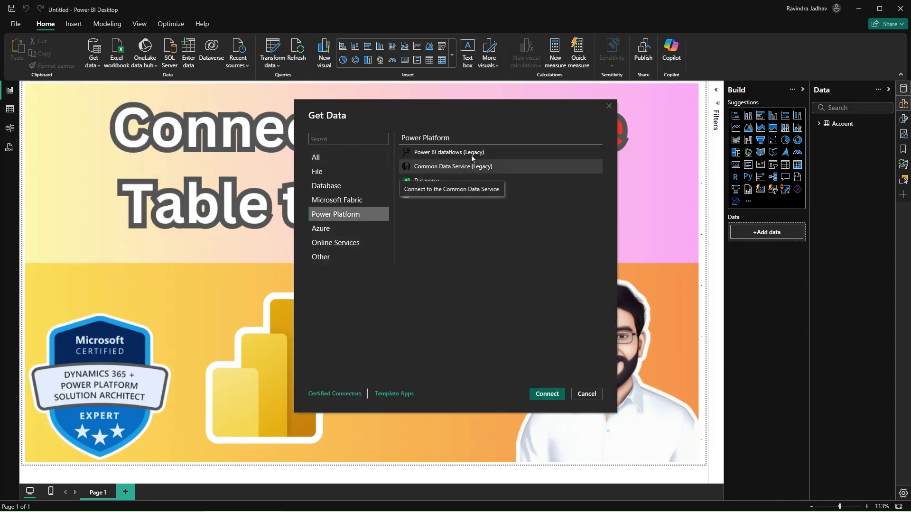
click(445, 182)
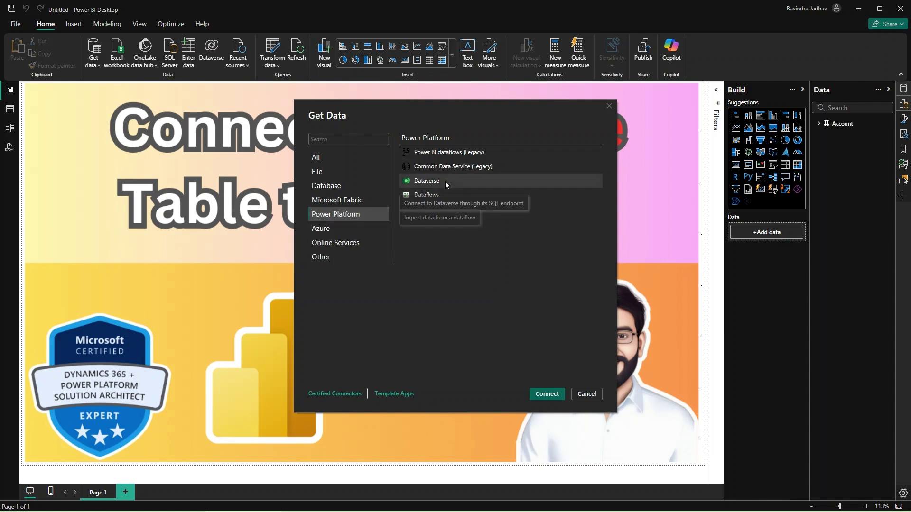
click(547, 394)
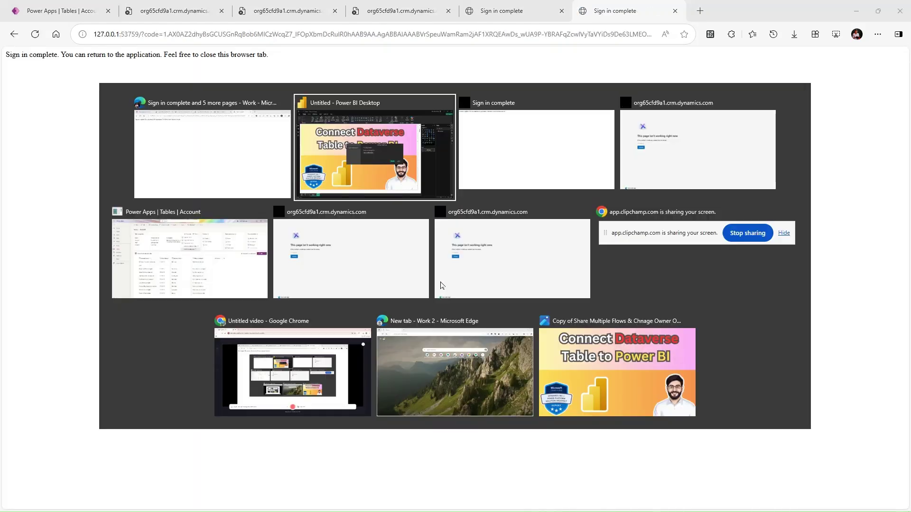
click(565, 298)
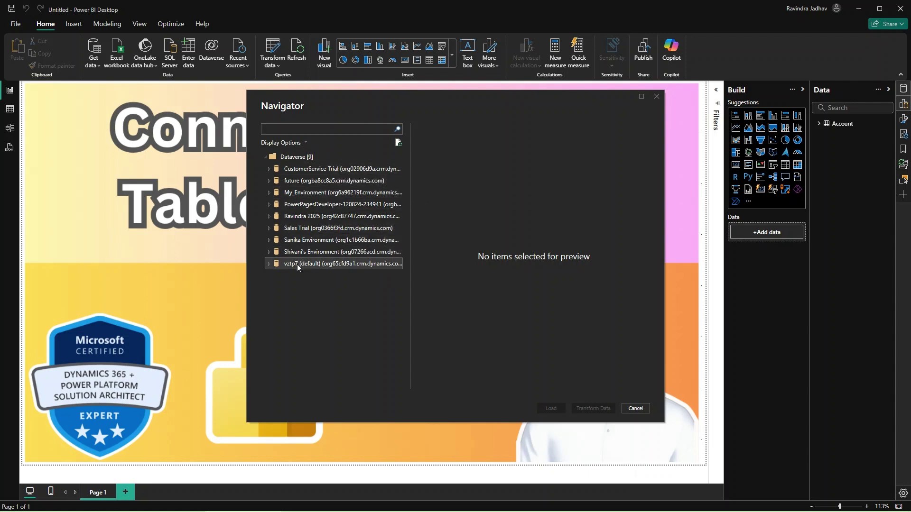
- Expand the vztp7 environment, search 'contact', tick the contact table and load it
click(268, 264)
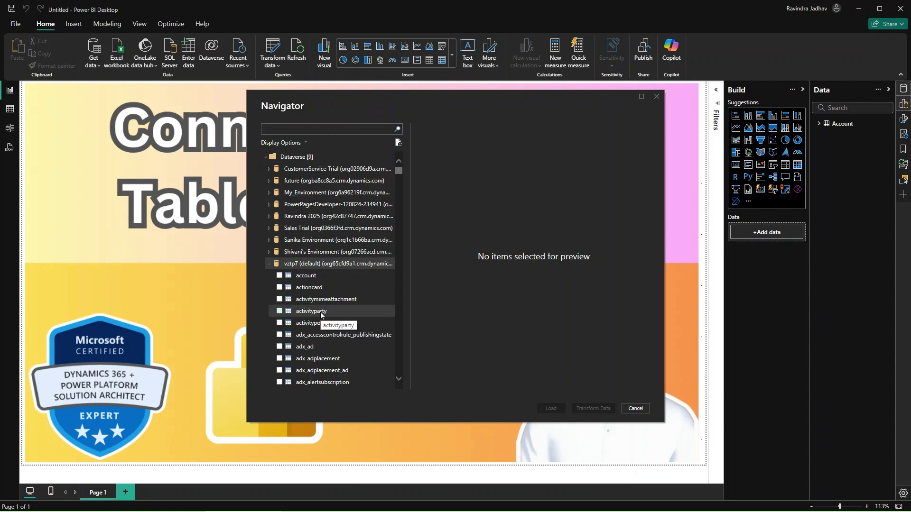
scroll(321, 314, down, 8)
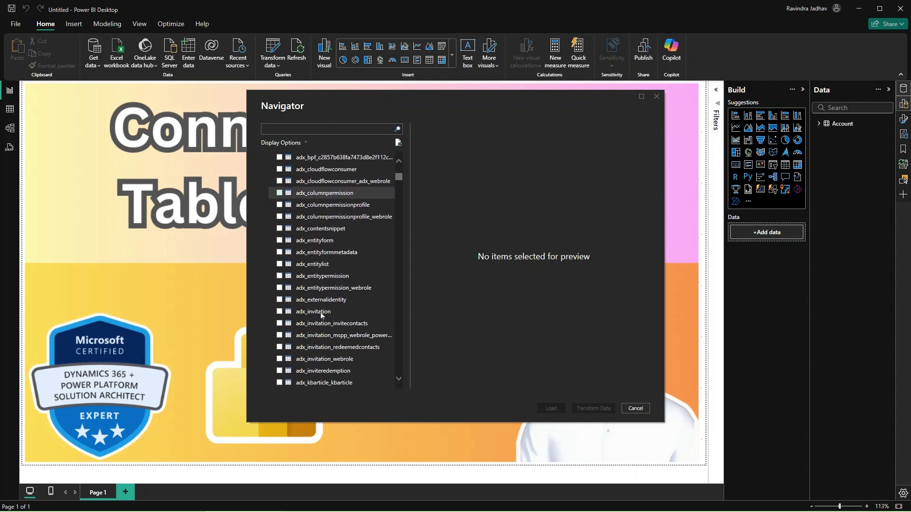
scroll(320, 314, down, 10)
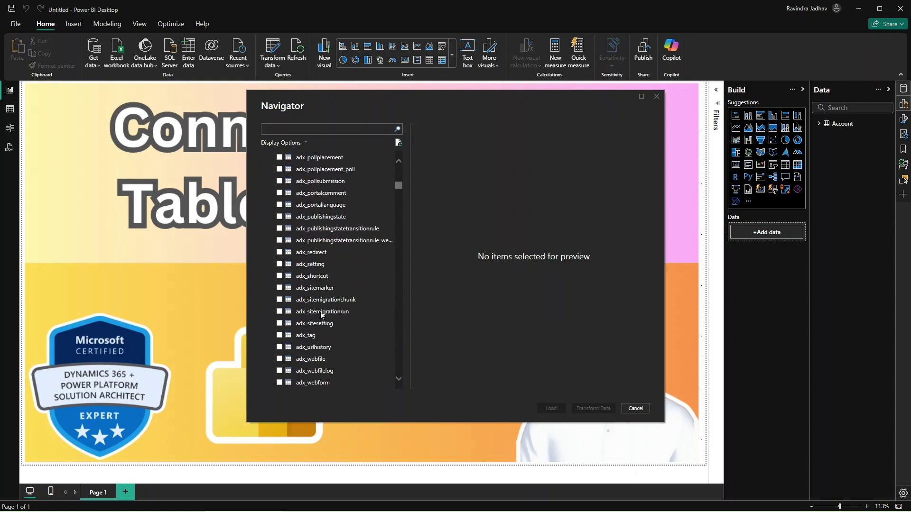
click(310, 126)
text(c)
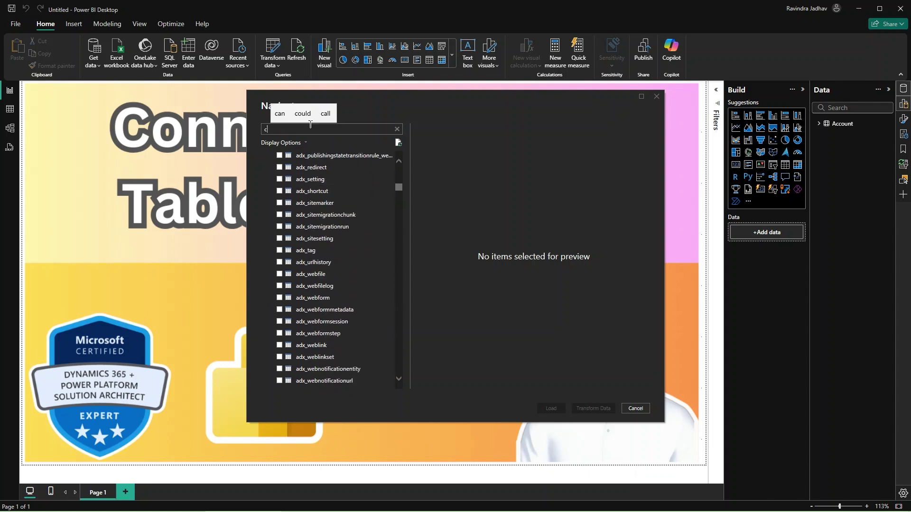
text(ontact)
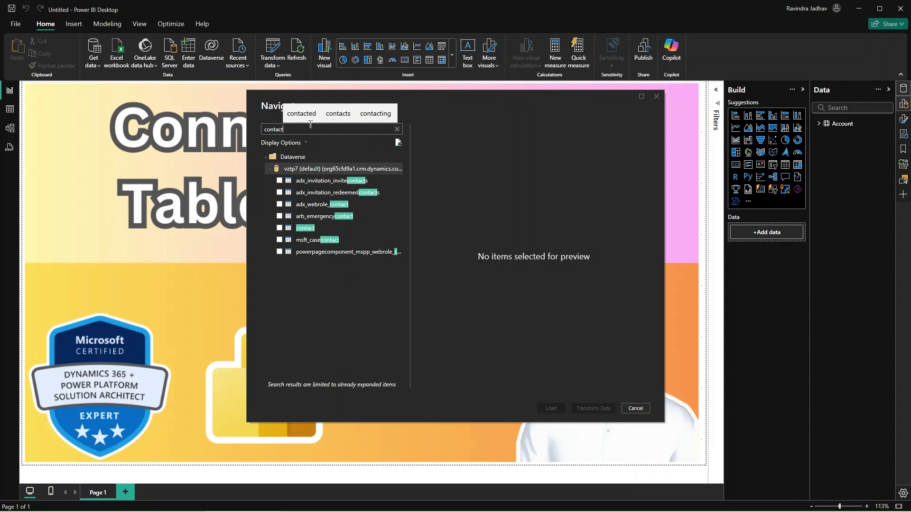
click(280, 231)
click(279, 228)
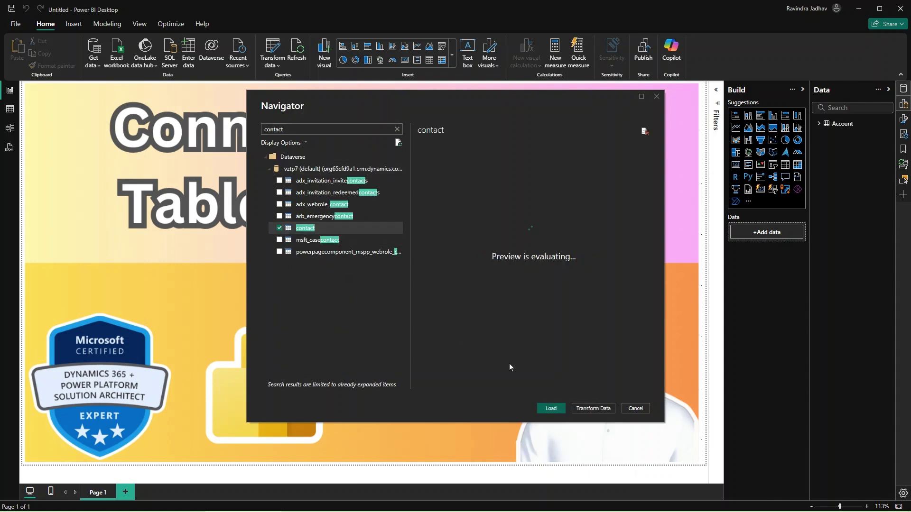
click(550, 409)
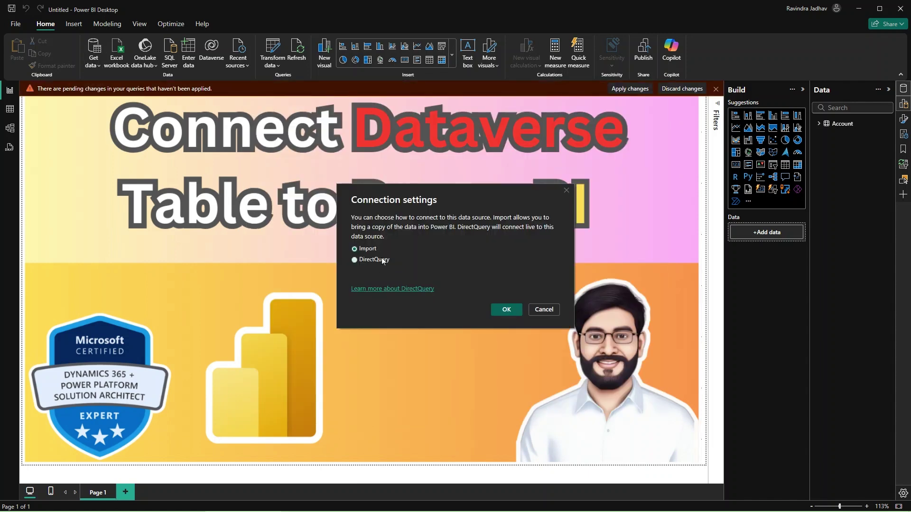
- Choose DirectQuery for the contact table and accept the Potential security risk warning
click(499, 311)
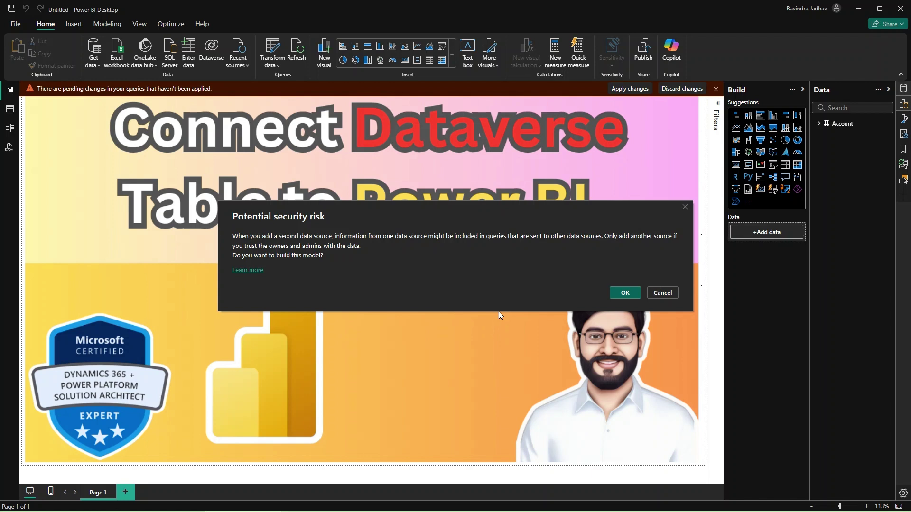
click(620, 287)
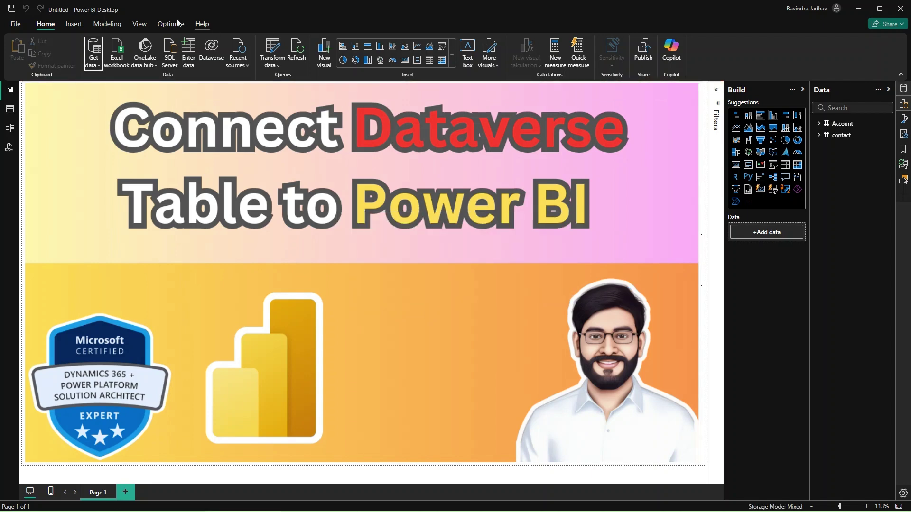
- From Get data's full connector list, filter to Power Platform and select Power BI dataflows (Legacy)
click(97, 68)
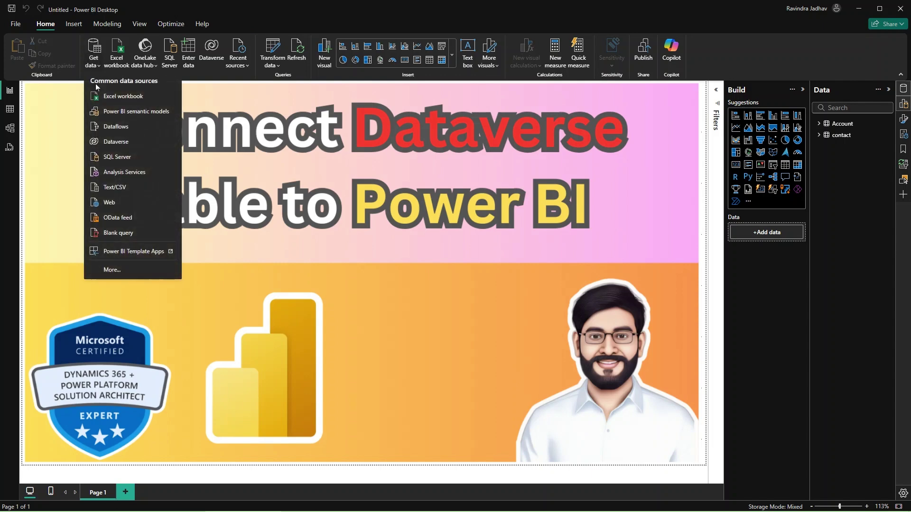
click(132, 265)
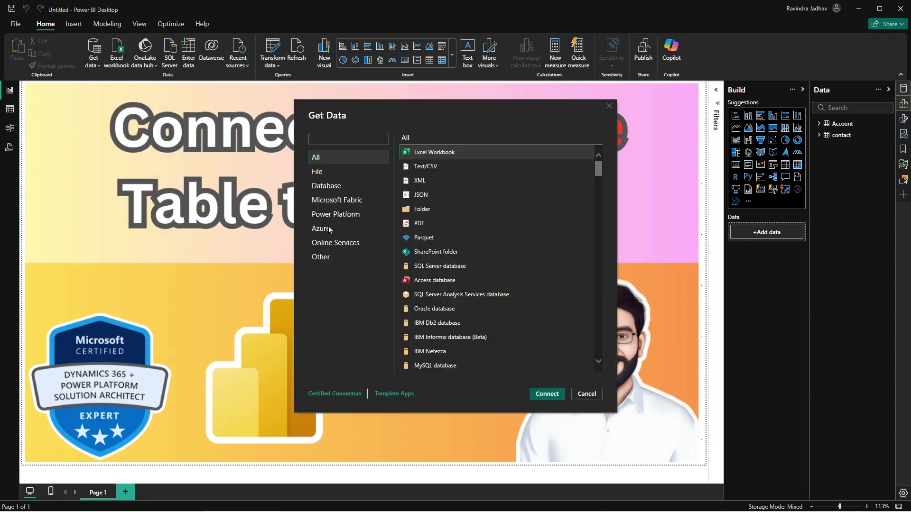
click(343, 217)
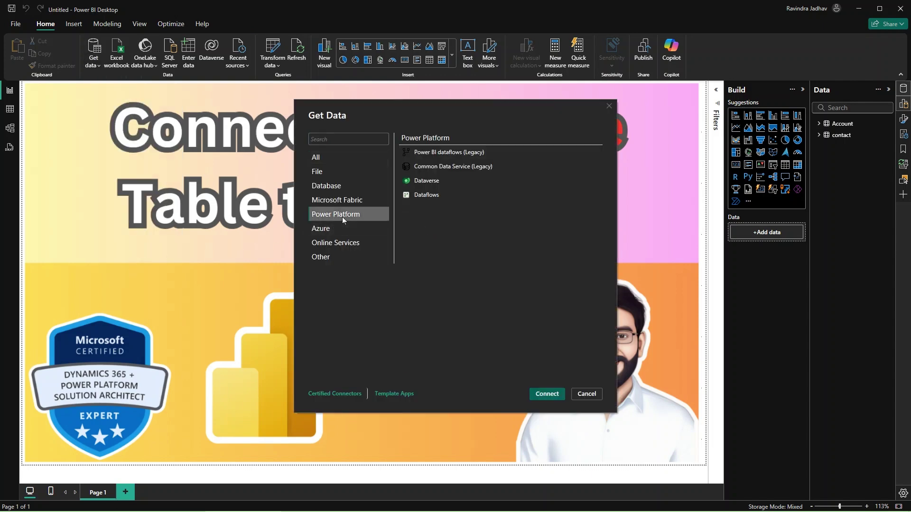
click(463, 151)
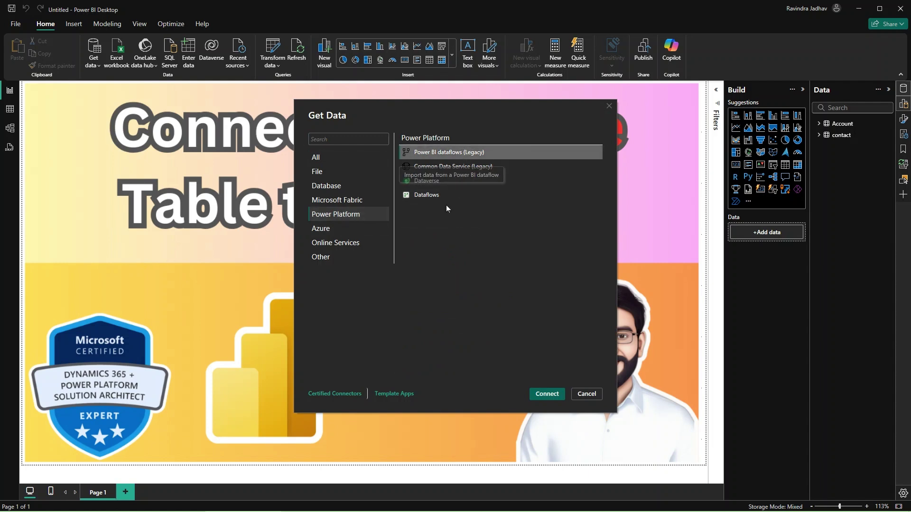